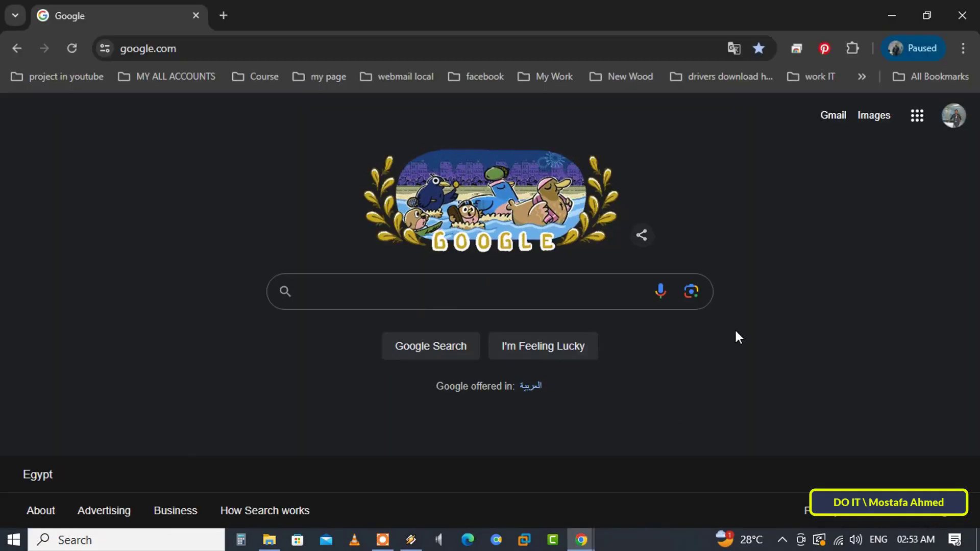
- Open the Chrome Web Store in a new tab from Chrome's Extensions menu
{"action": "left_click", "coordinate": [963, 48]}
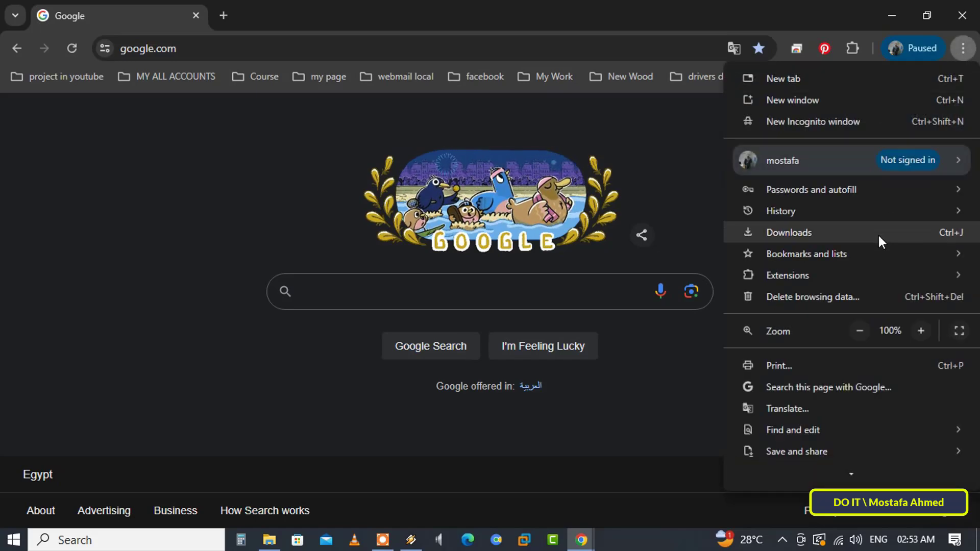
{"action": "mouse_move", "coordinate": [789, 275]}
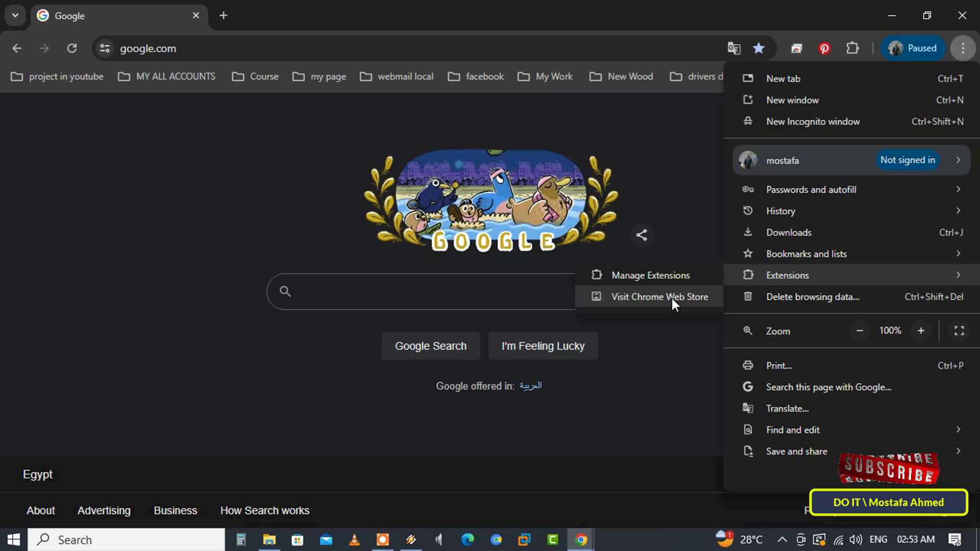
{"action": "left_click", "coordinate": [671, 298]}
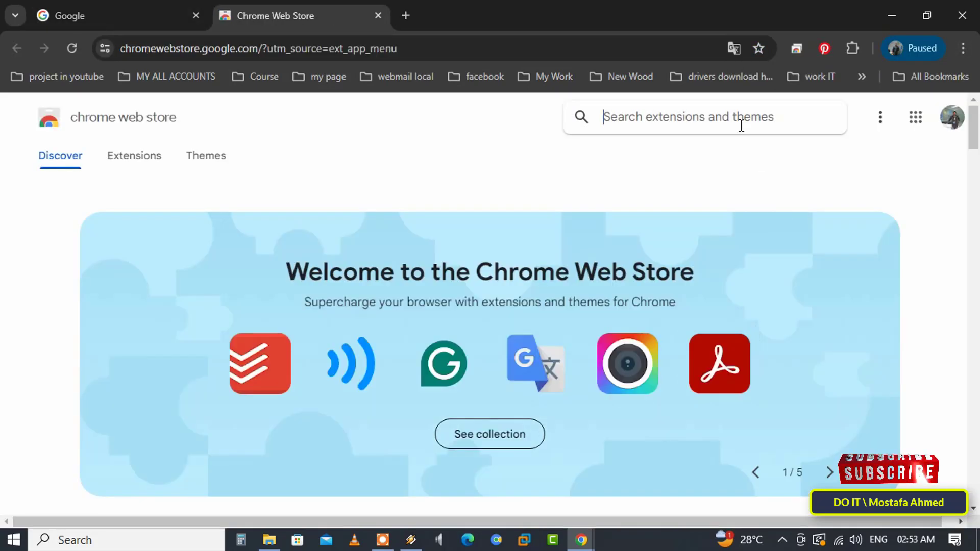
- Search the Chrome Web Store for 'Easy Auto Refresh' using its search suggestion
{"action": "left_click", "coordinate": [741, 127]}
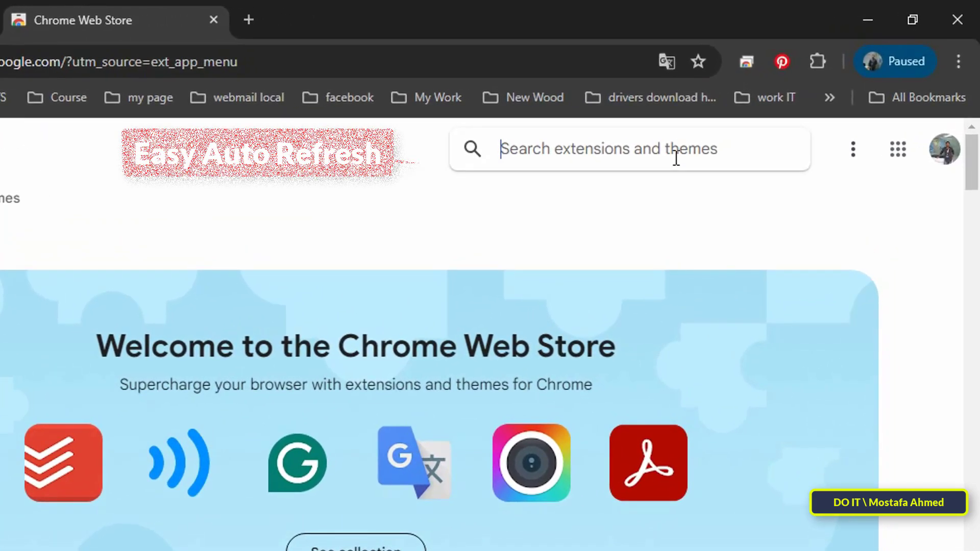
{"action": "type", "text": "Easy A"}
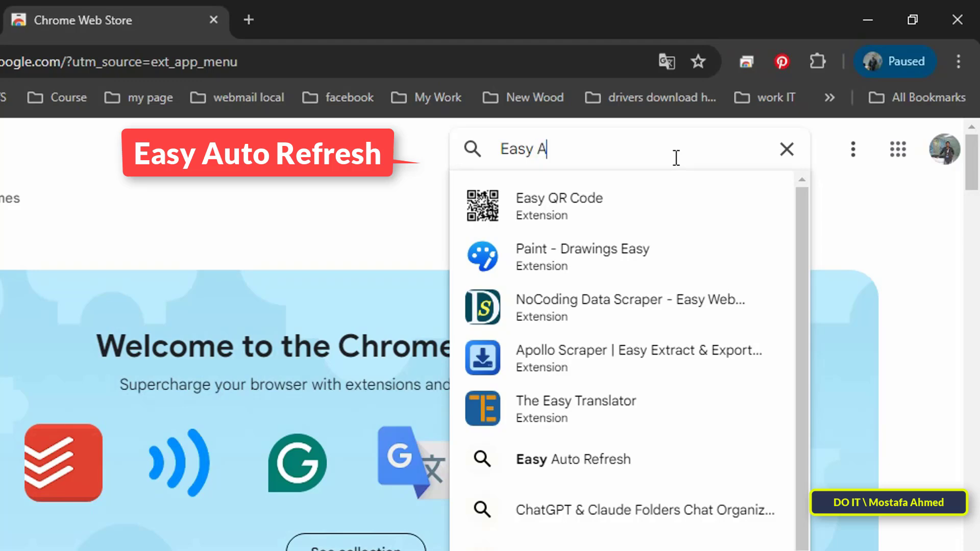
{"action": "type", "text": "uto"}
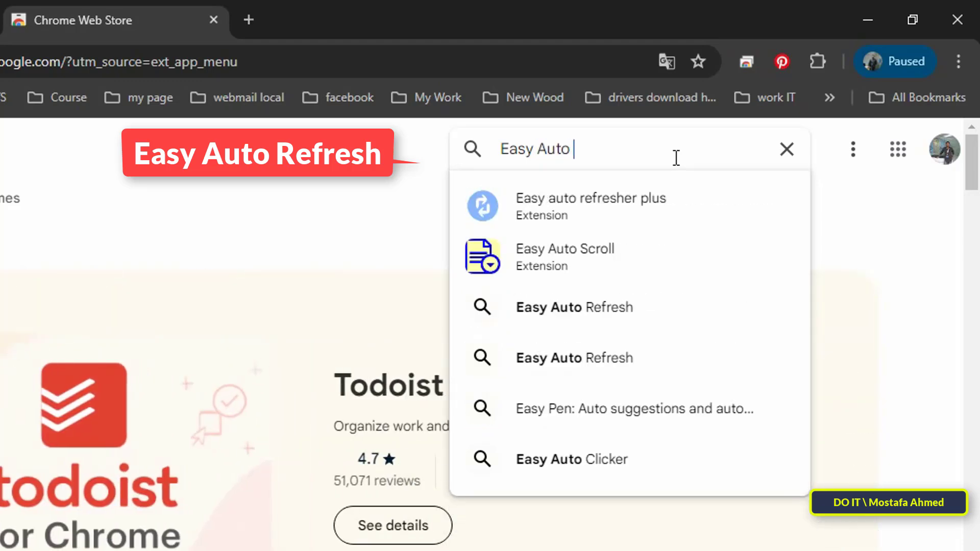
{"action": "type", "text": " R"}
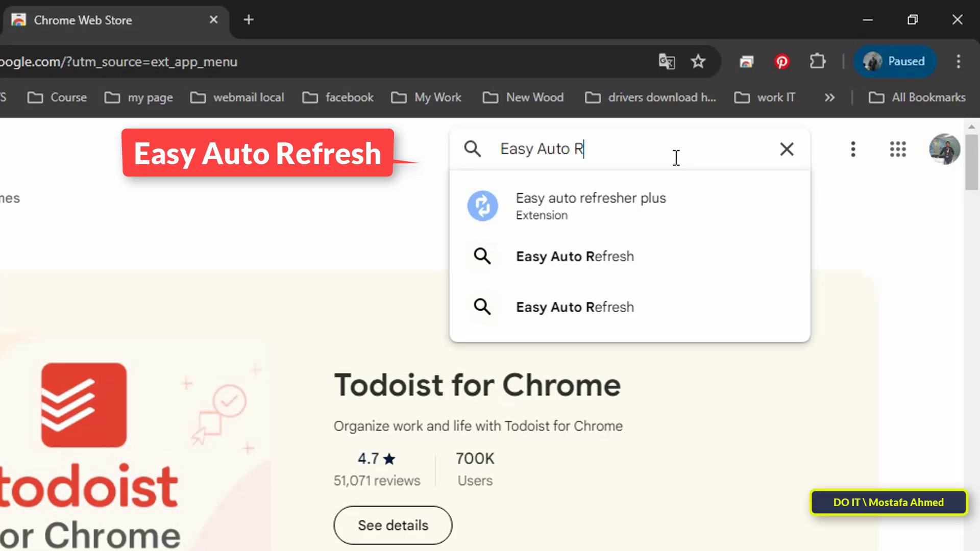
{"action": "key", "text": "Down"}
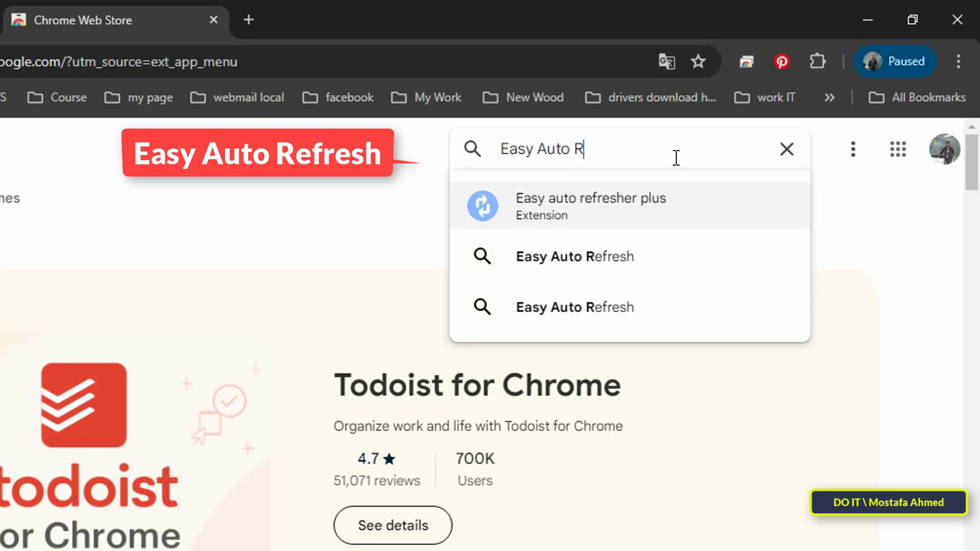
{"action": "left_click", "coordinate": [613, 257]}
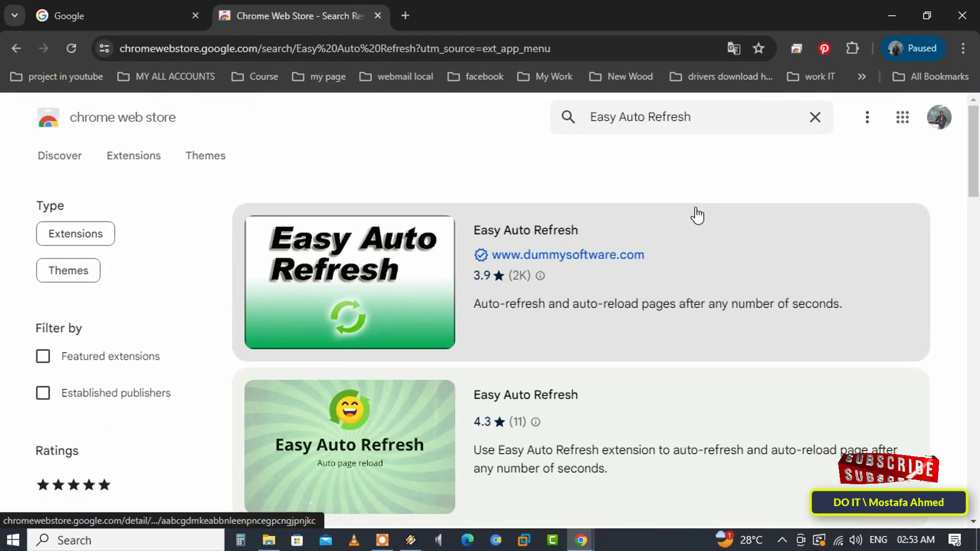
- Add the first-listed Easy Auto Refresh extension to Chrome and confirm the installation
{"action": "left_click", "coordinate": [364, 303]}
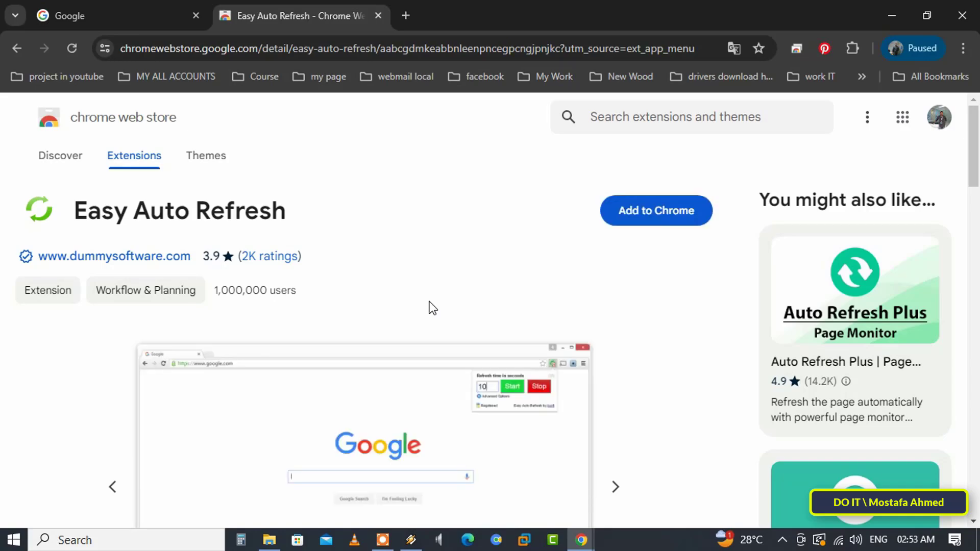
{"action": "left_click", "coordinate": [686, 214]}
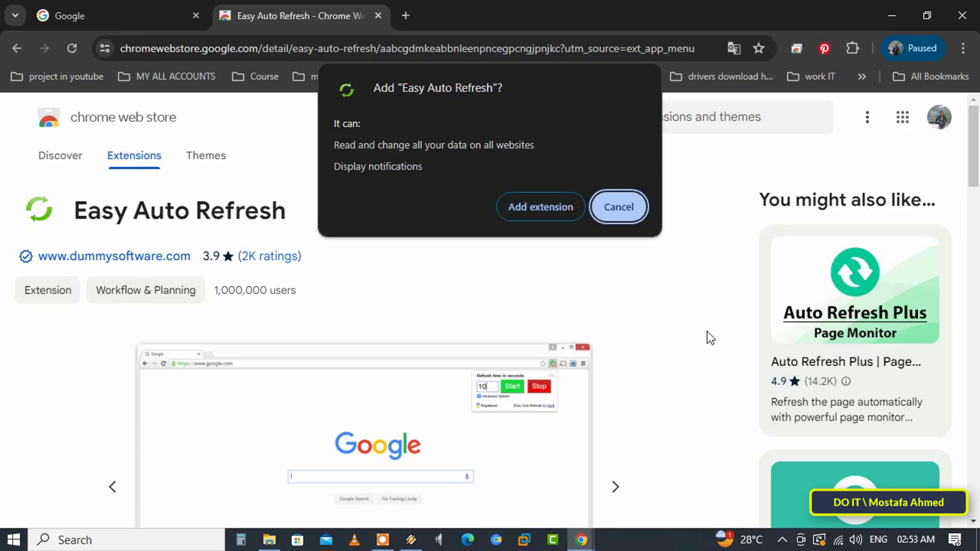
{"action": "left_click", "coordinate": [539, 207]}
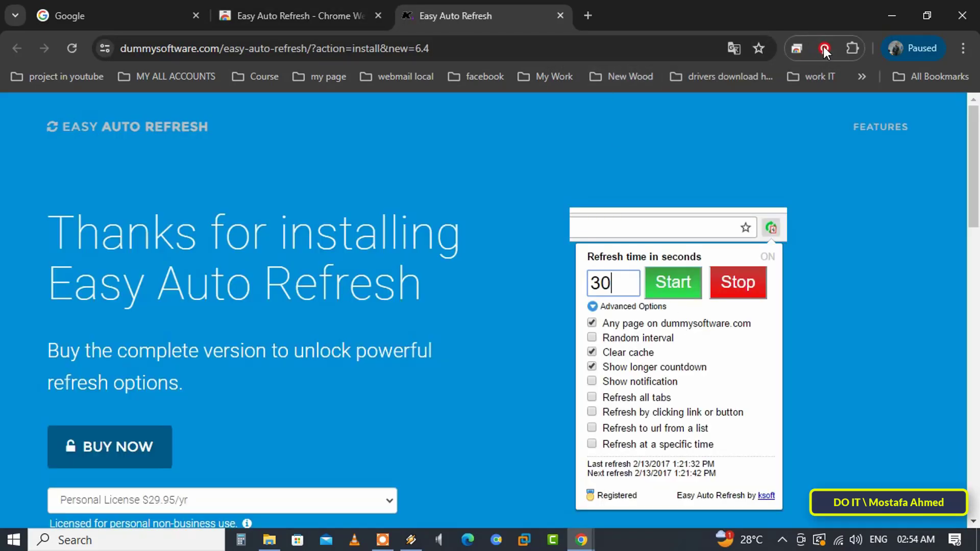
- Pin Easy Auto Refresh to the toolbar from the Extensions puzzle-piece menu
{"action": "left_click", "coordinate": [852, 48]}
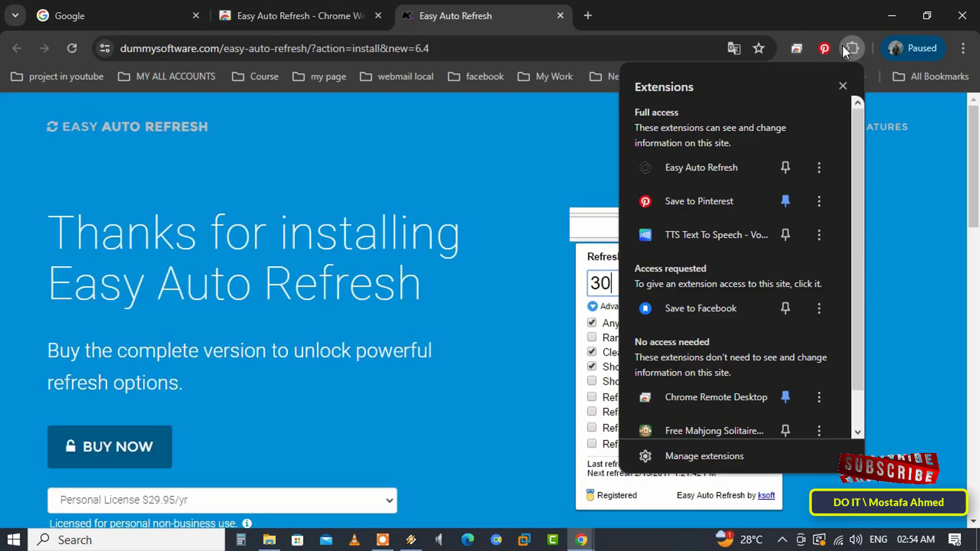
{"action": "left_click", "coordinate": [784, 167]}
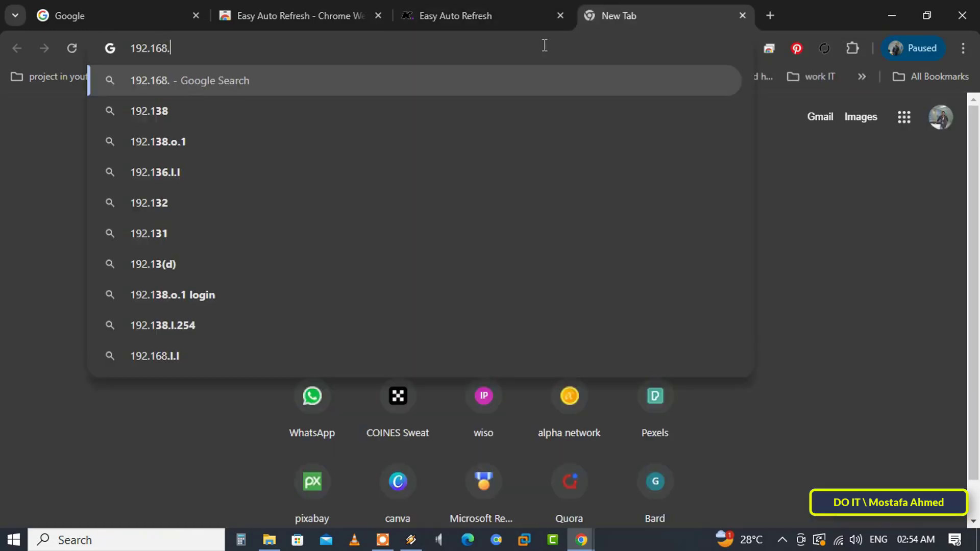
{"action": "type", "text": "192.168.1"}
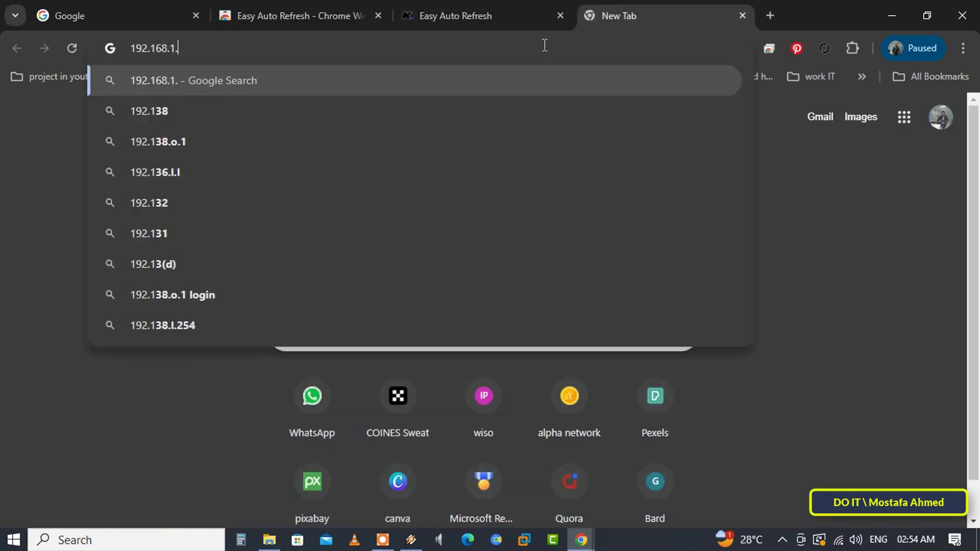
{"action": "type", "text": ".1"}
- Load 192.168.1.1 in a new tab and open the Easy Auto Refresh popup
{"action": "key", "text": "Return"}
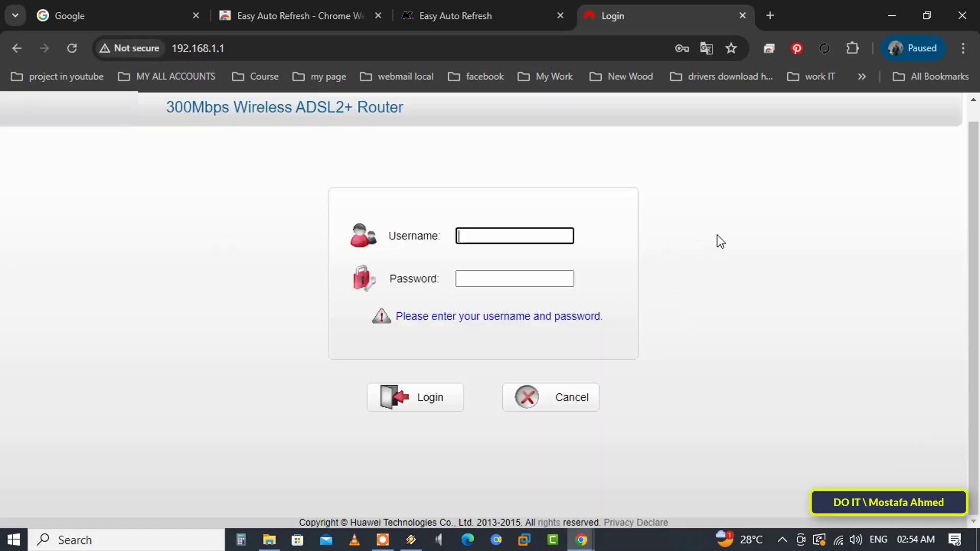
{"action": "left_click", "coordinate": [825, 50]}
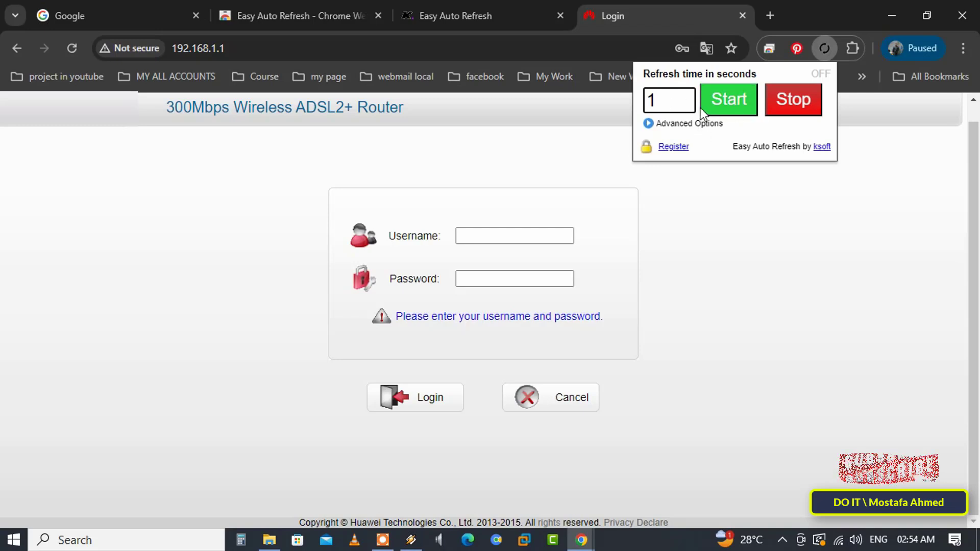
- Run Easy Auto Refresh on the router login page with a 10-second interval
{"action": "left_click", "coordinate": [727, 103]}
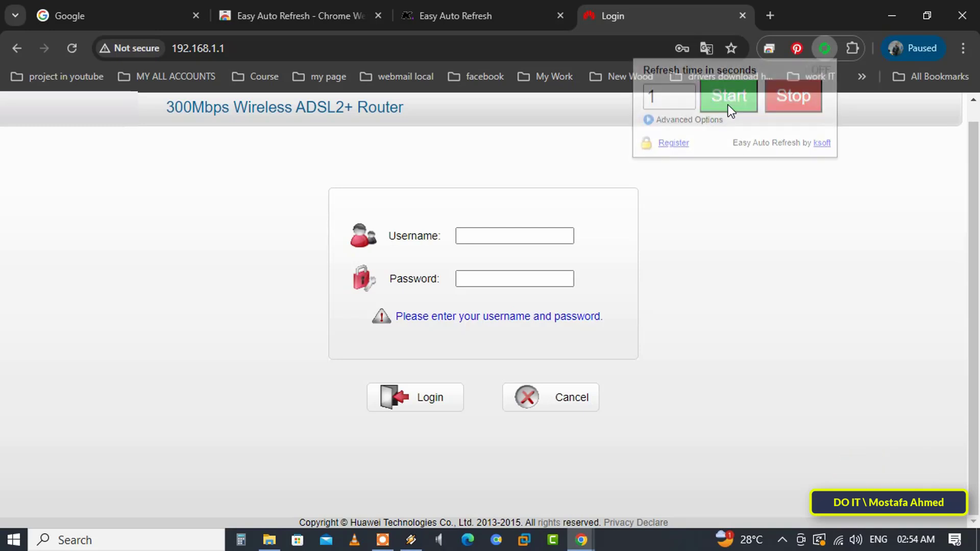
{"action": "left_click", "coordinate": [820, 50]}
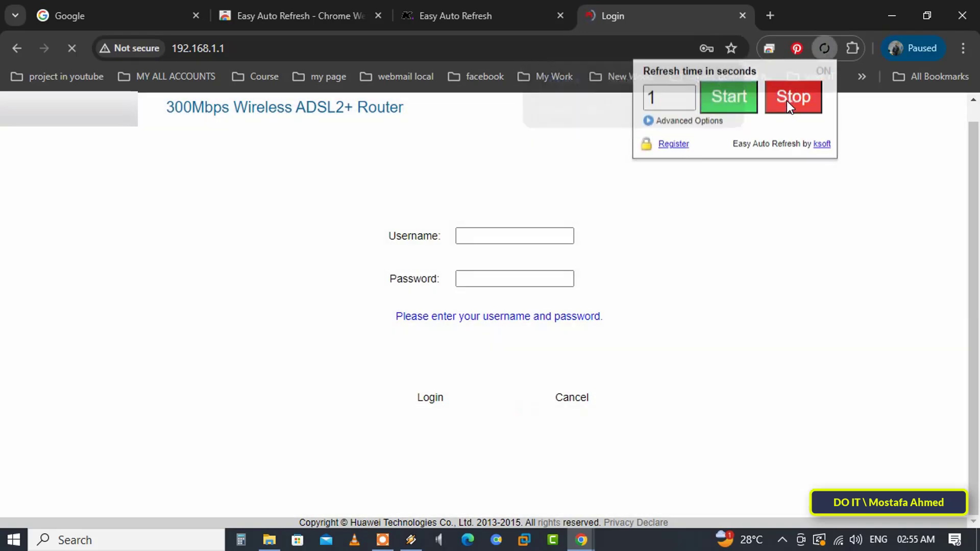
{"action": "left_click", "coordinate": [787, 101]}
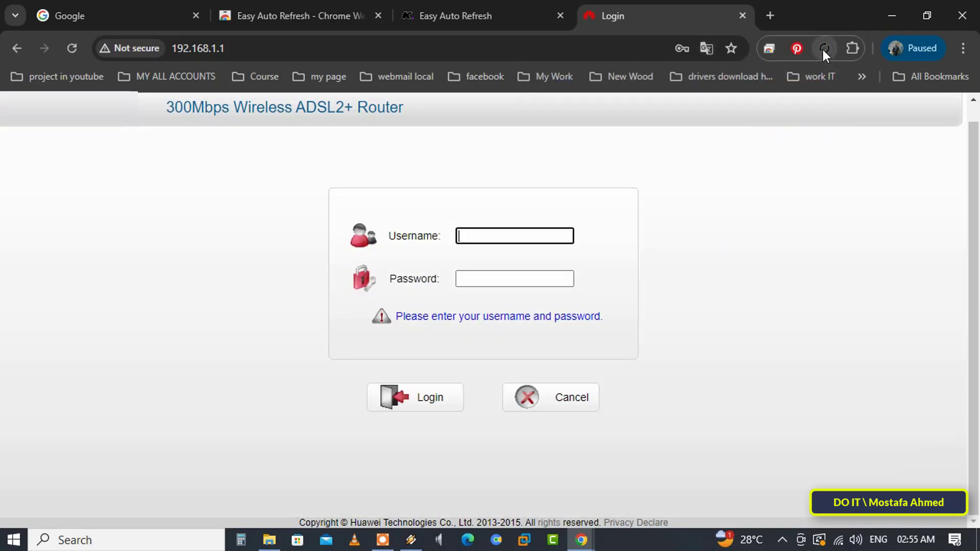
{"action": "left_click", "coordinate": [823, 50]}
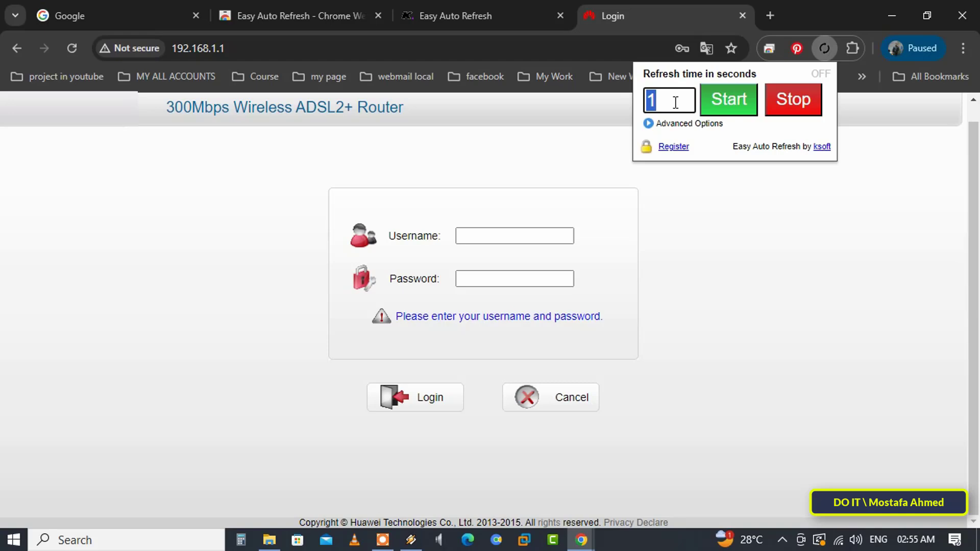
{"action": "left_click", "coordinate": [729, 100]}
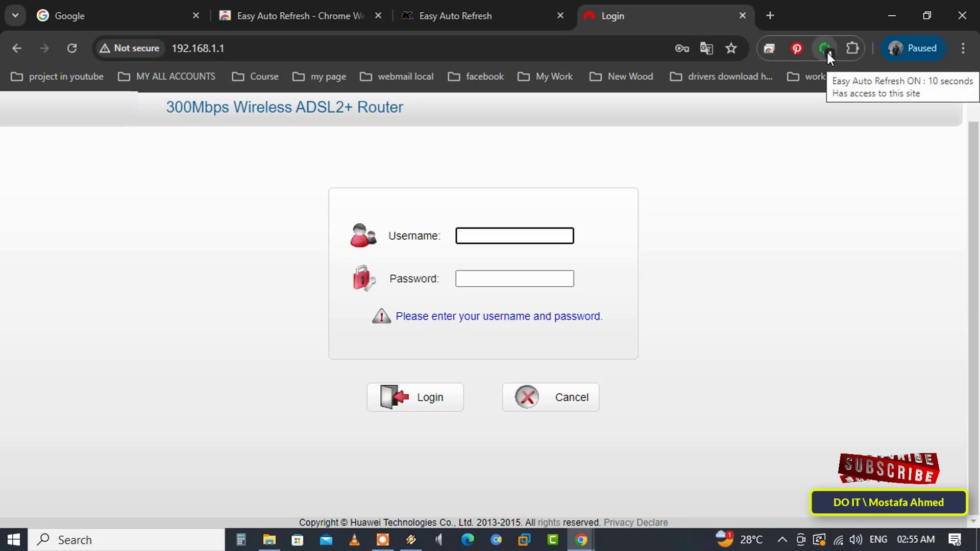
- Reopen the Easy Auto Refresh popup to check the 10-second interval and refresh status
{"action": "left_click", "coordinate": [827, 53]}
{"action": "left_click", "coordinate": [794, 99]}
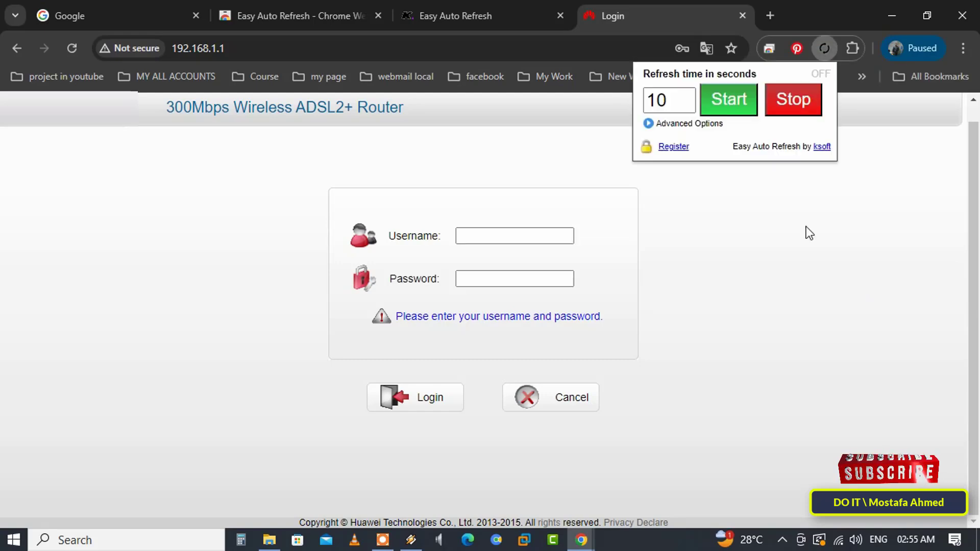